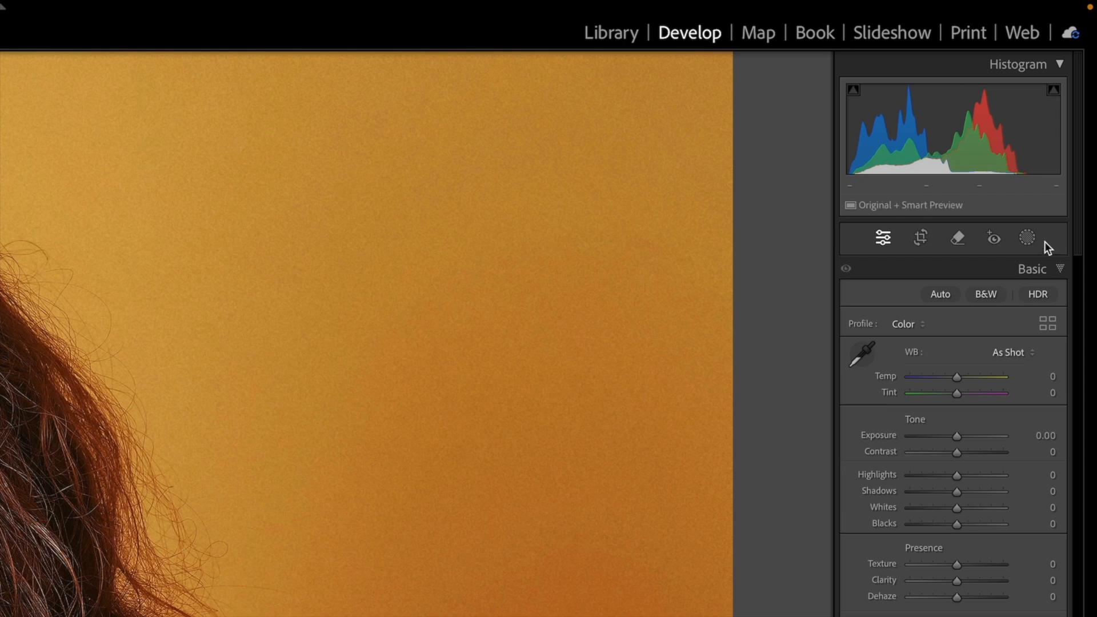
Create a mask covering only the Iris and Pupil of Person 1.
{"action": "left_click", "coordinate": [1027, 239]}
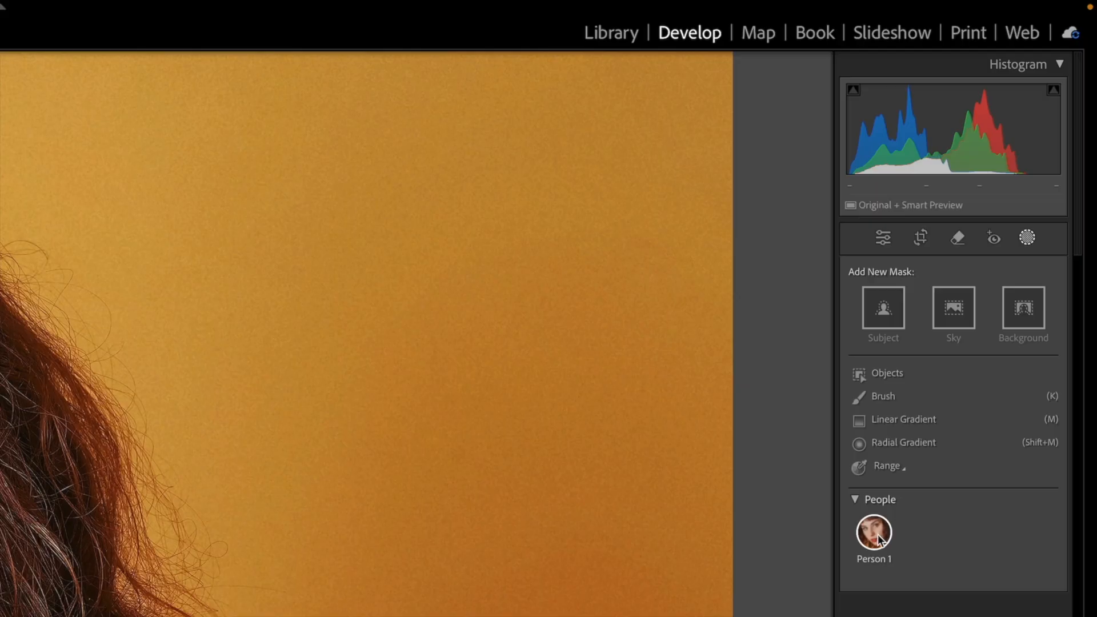
{"action": "left_click", "coordinate": [876, 532]}
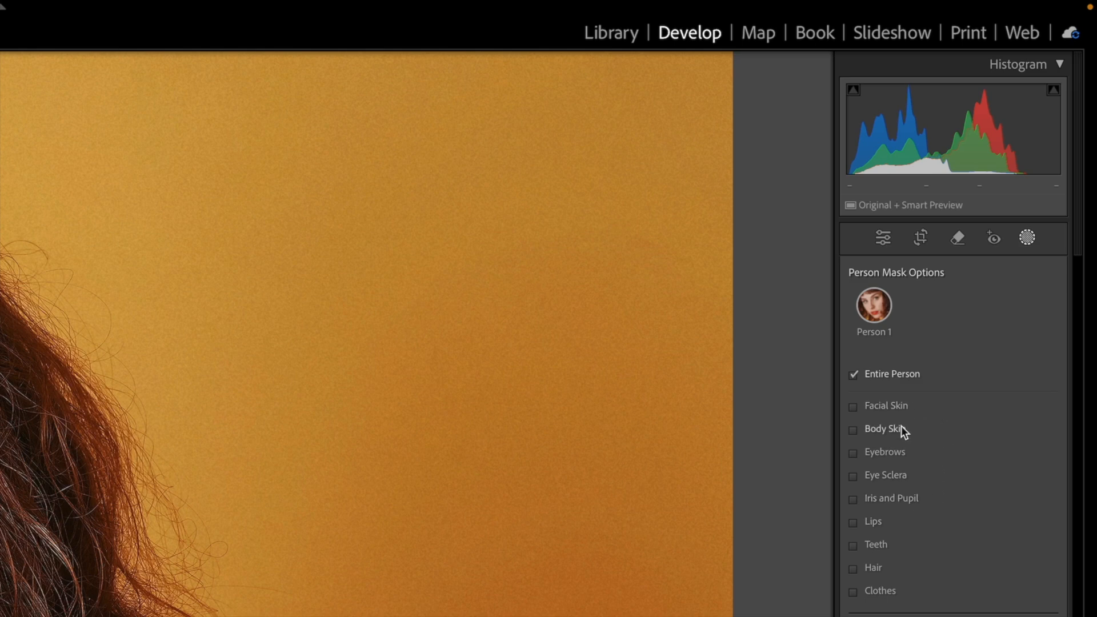
{"action": "left_click", "coordinate": [938, 407]}
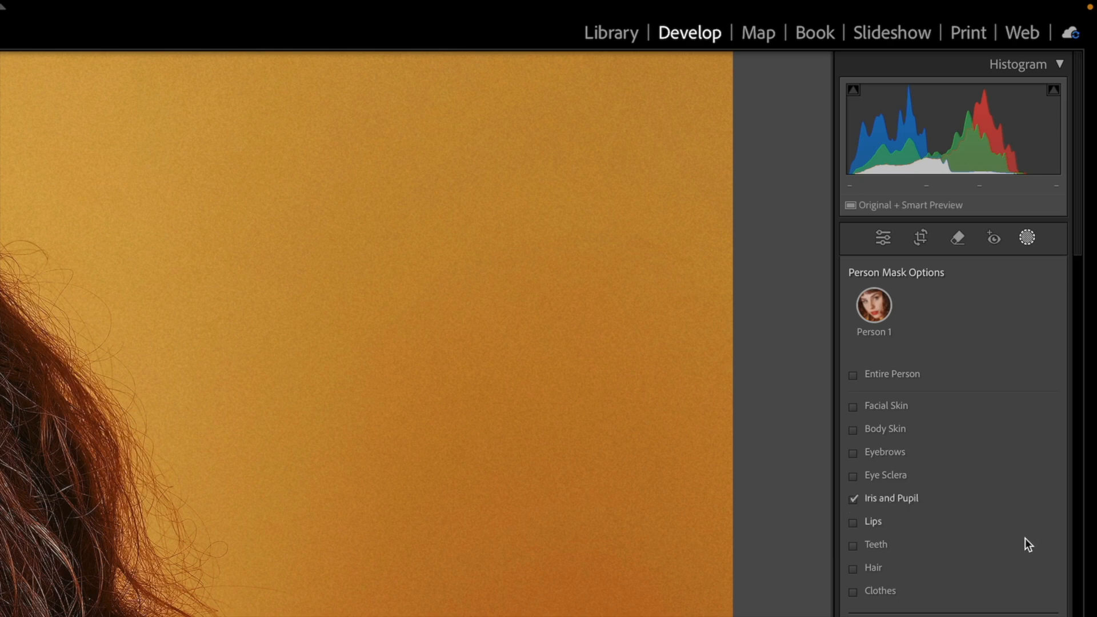
{"action": "left_click", "coordinate": [1067, 322]}
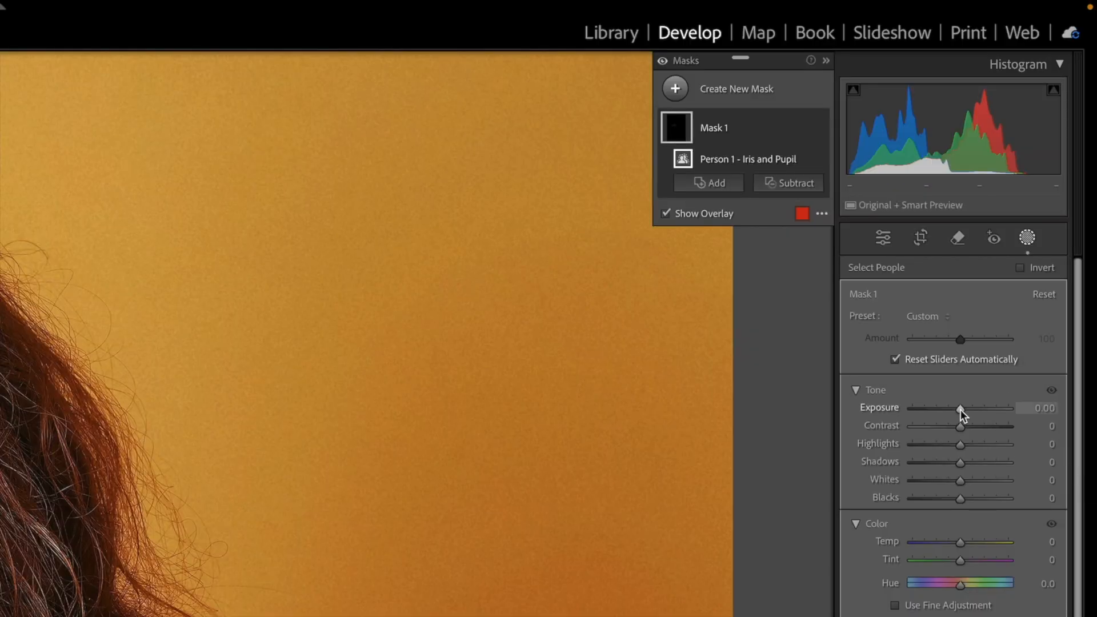
Brighten and recolour the irises with Exposure 0.70, Hue 12.0 and increased Saturation.
{"action": "left_click_drag", "start_coordinate": [961, 410], "coordinate": [965, 409]}
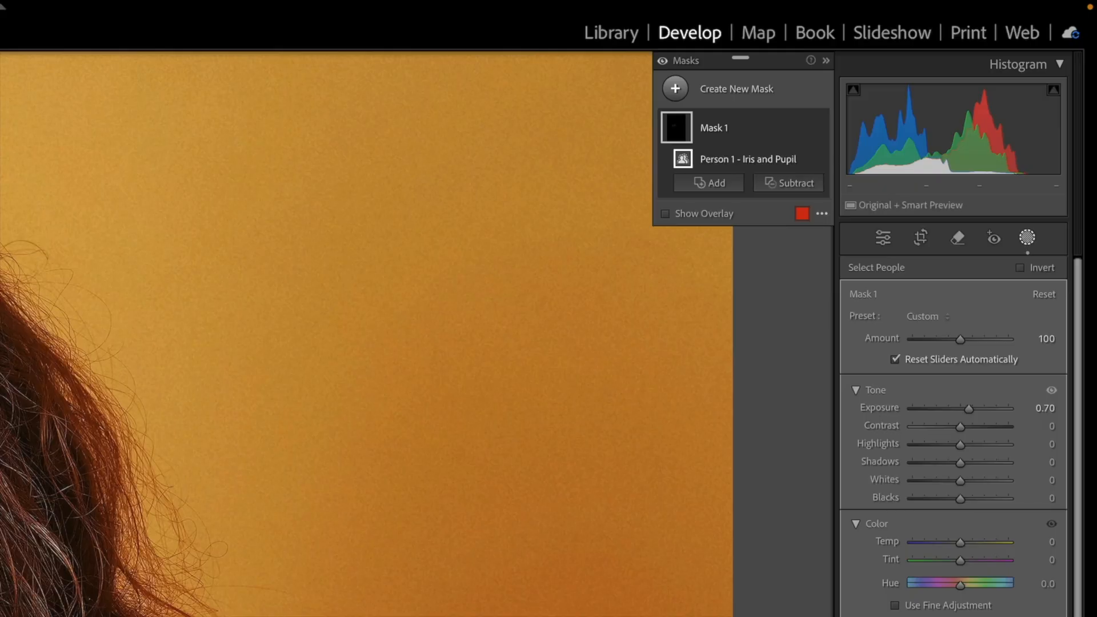
{"action": "left_click_drag", "start_coordinate": [960, 616], "coordinate": [966, 586]}
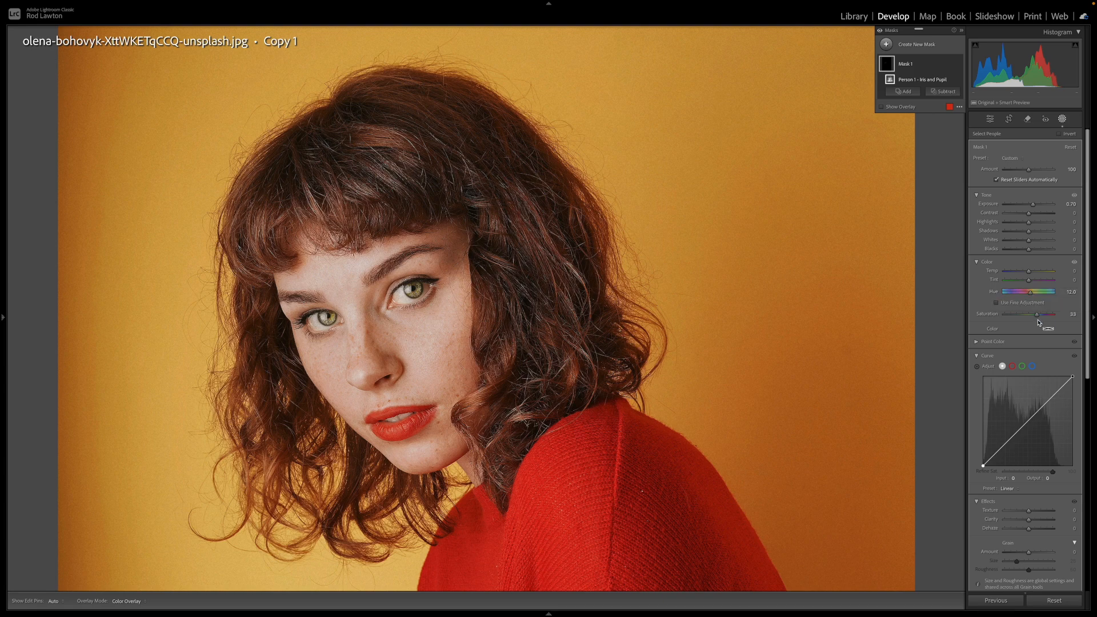
{"action": "left_click_drag", "start_coordinate": [1037, 315], "coordinate": [1041, 318]}
Add a new Eye Sclera mask for Person 1 and raise its Exposure to about 0.33.
{"action": "left_click", "coordinate": [885, 45]}
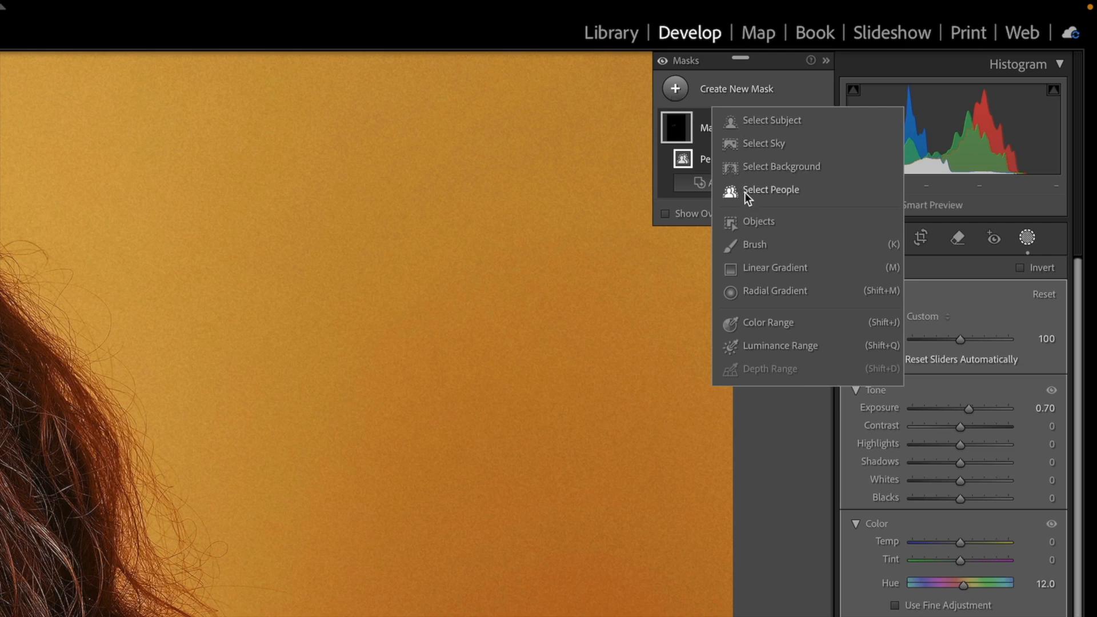
{"action": "left_click", "coordinate": [745, 191]}
{"action": "left_click", "coordinate": [874, 307]}
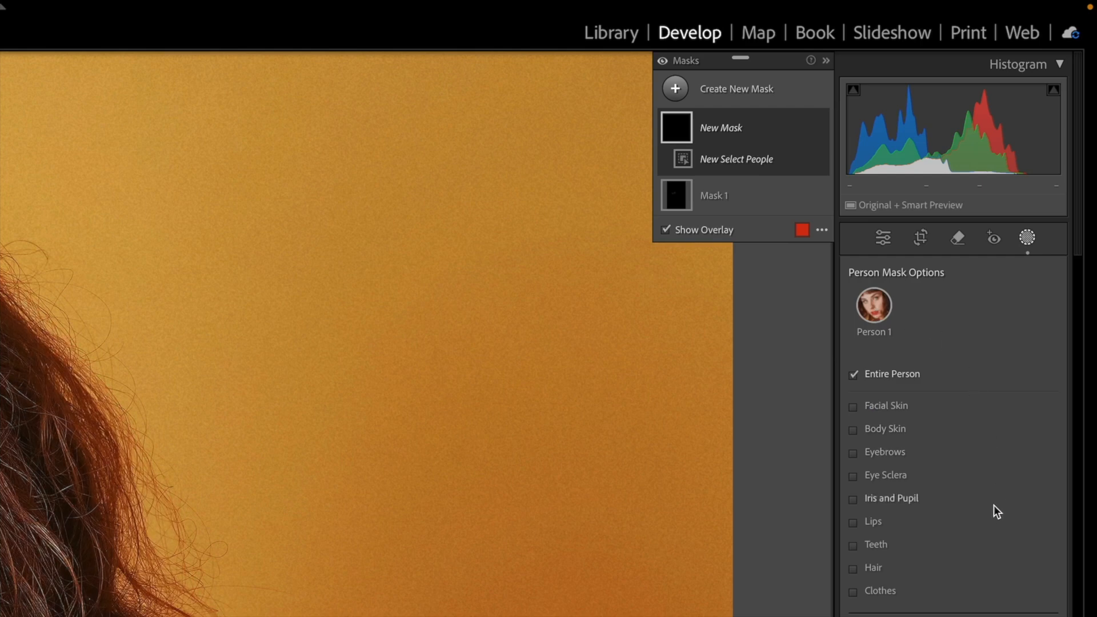
{"action": "left_click", "coordinate": [851, 478]}
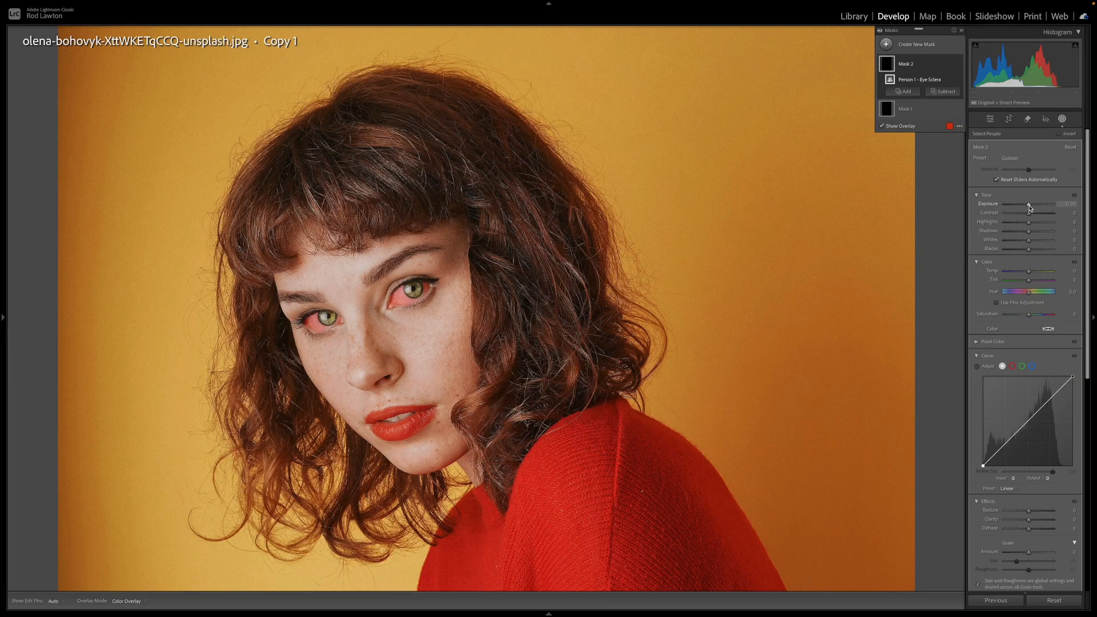
{"action": "left_click_drag", "start_coordinate": [1030, 207], "coordinate": [1030, 205]}
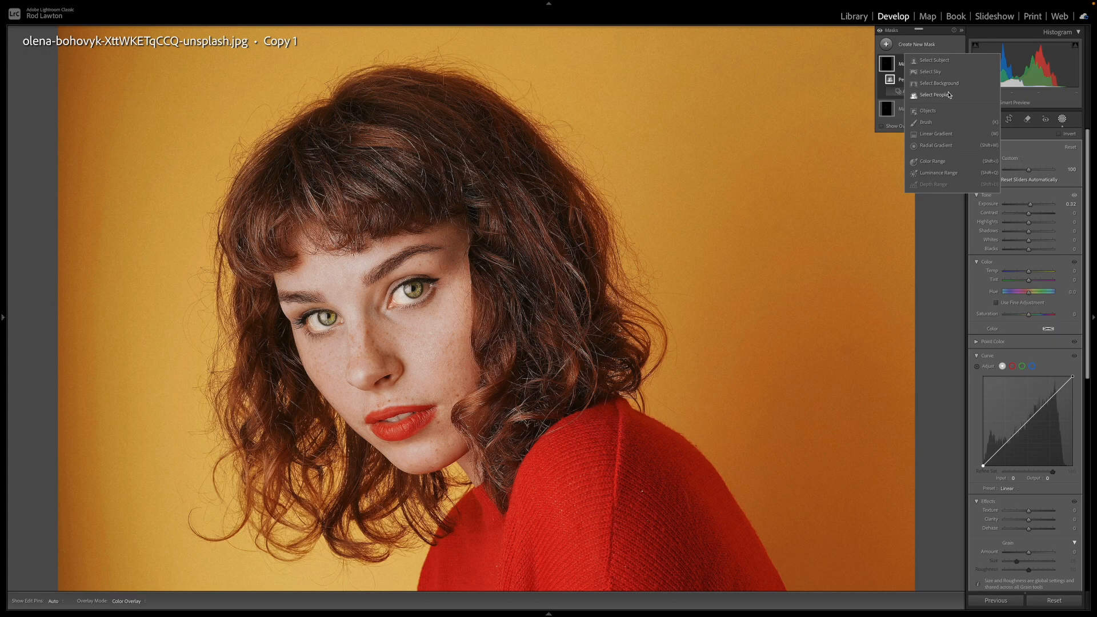
Add a new Hair mask for Person 1 and increase its Saturation.
{"action": "left_click", "coordinate": [935, 97]}
{"action": "left_click", "coordinate": [986, 155]}
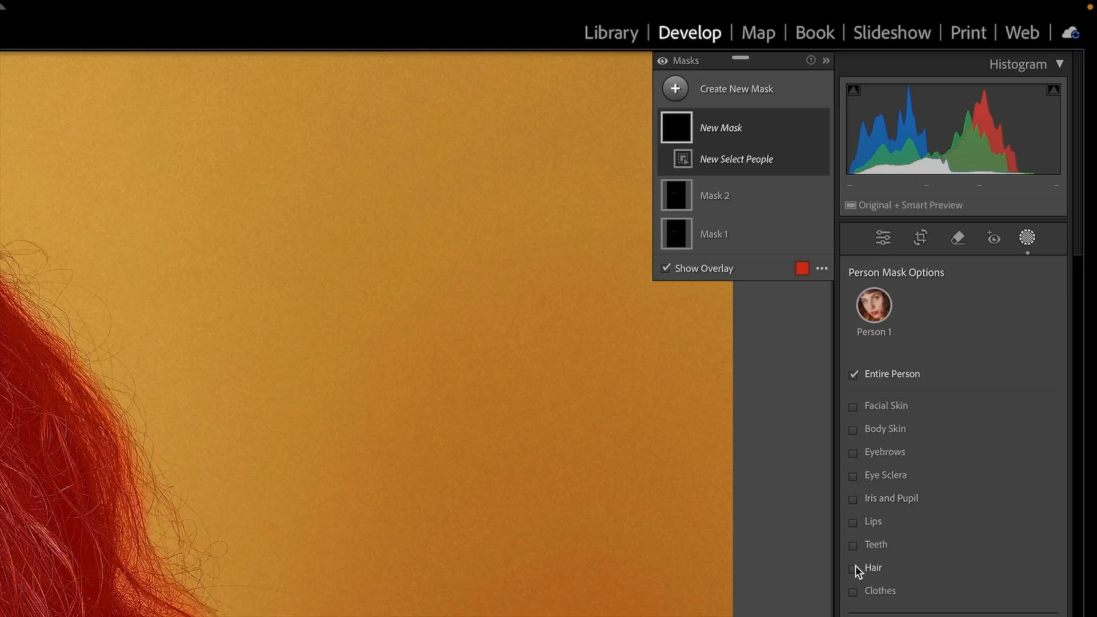
{"action": "left_click", "coordinate": [853, 569]}
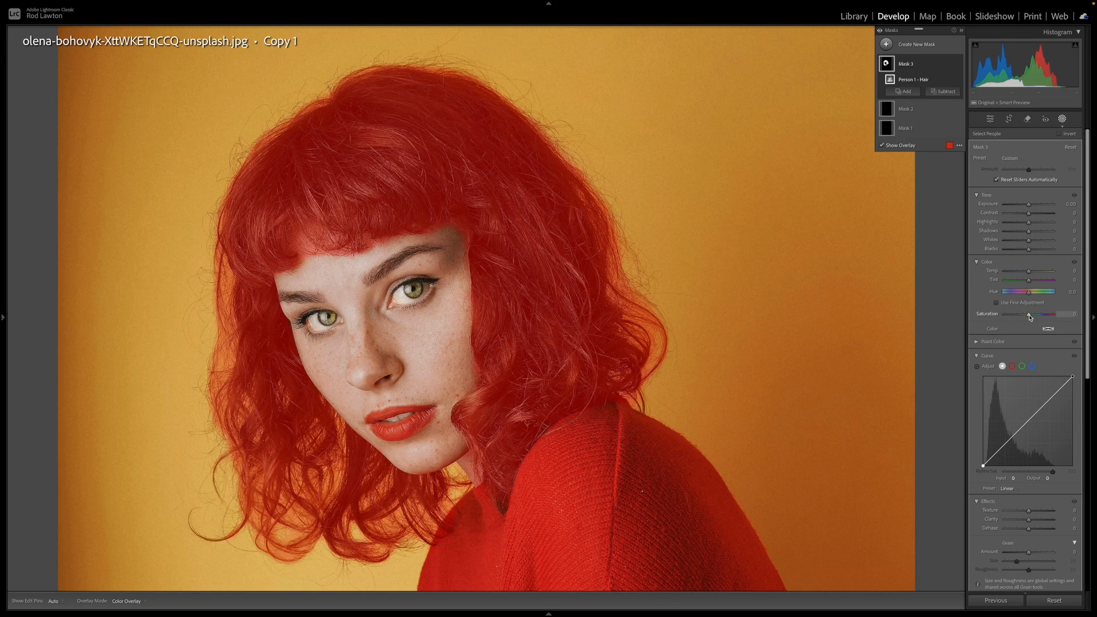
{"action": "left_click_drag", "start_coordinate": [1029, 314], "coordinate": [1043, 315]}
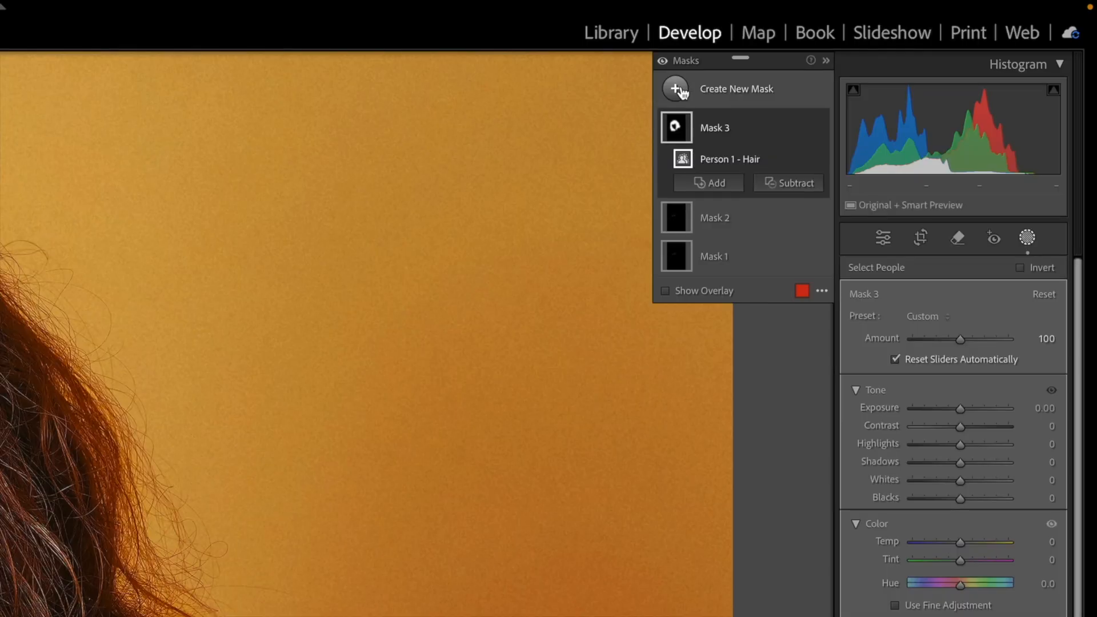
Add a Facial Skin mask for Person 1 and soften the skin by lowering Texture to about -39.
{"action": "left_click", "coordinate": [680, 90]}
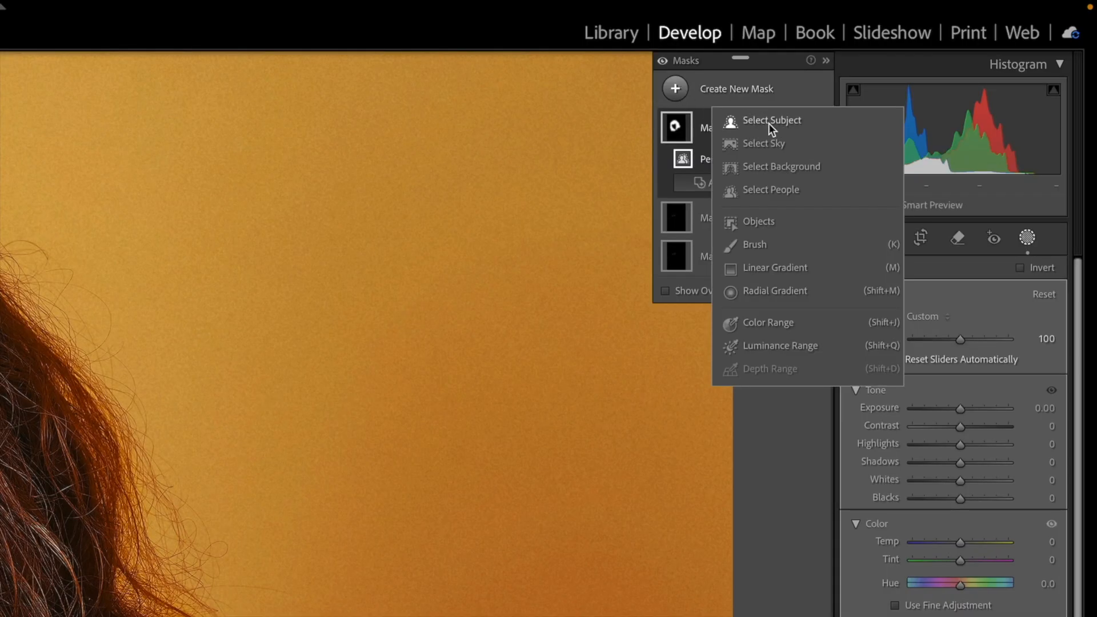
{"action": "left_click", "coordinate": [777, 191]}
{"action": "left_click", "coordinate": [871, 311]}
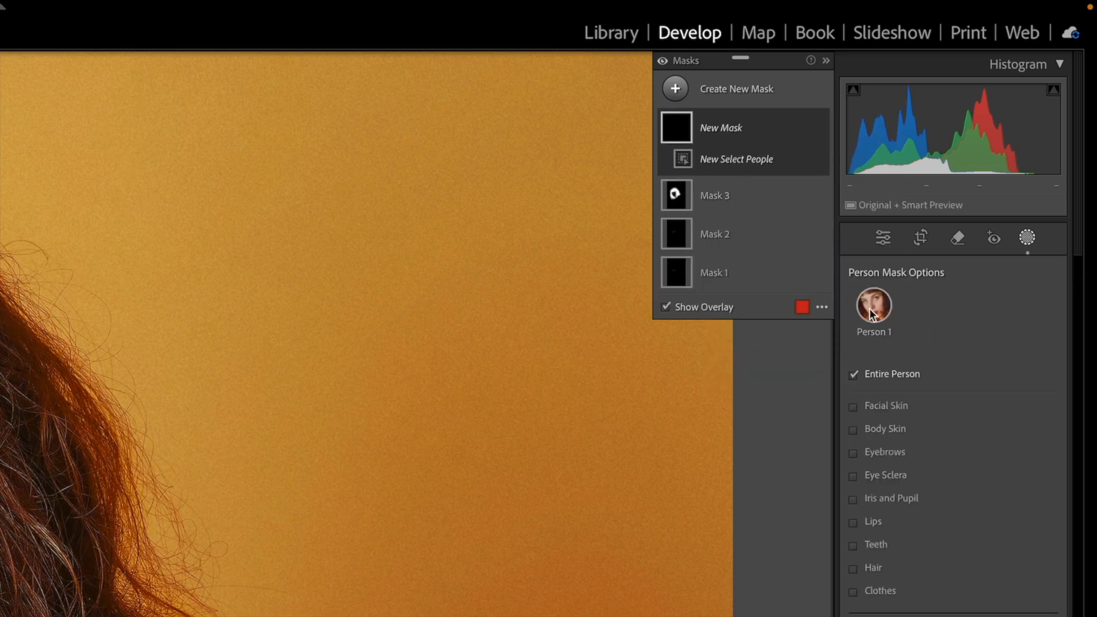
{"action": "left_click", "coordinate": [853, 407]}
{"action": "left_click", "coordinate": [1060, 319]}
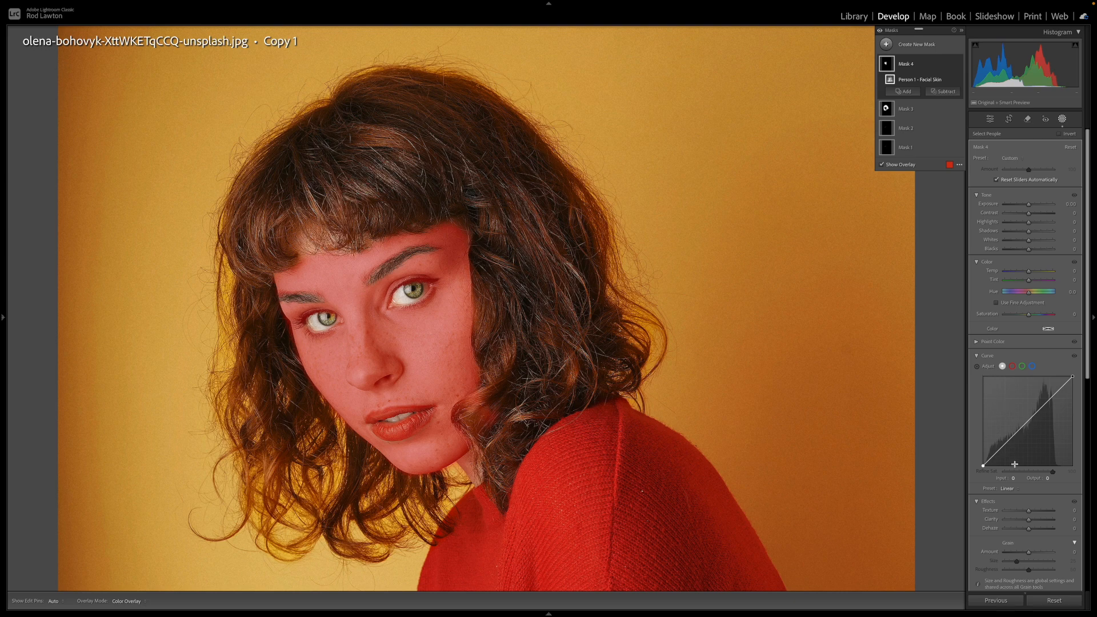
{"action": "left_click_drag", "start_coordinate": [1030, 513], "coordinate": [1013, 513]}
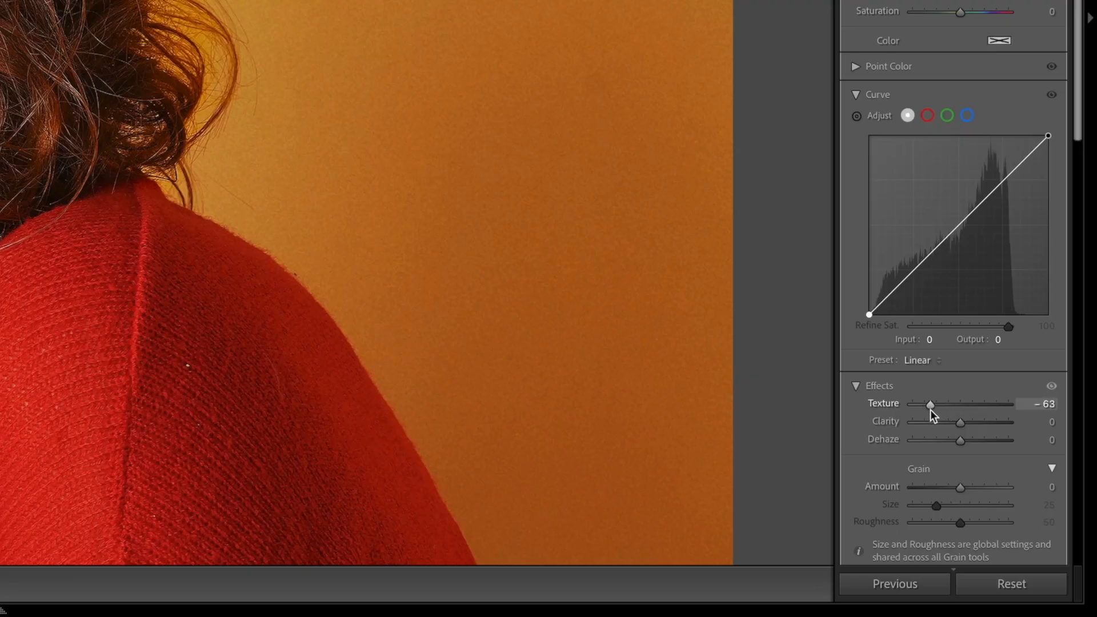
{"action": "left_click_drag", "start_coordinate": [930, 410], "coordinate": [924, 409]}
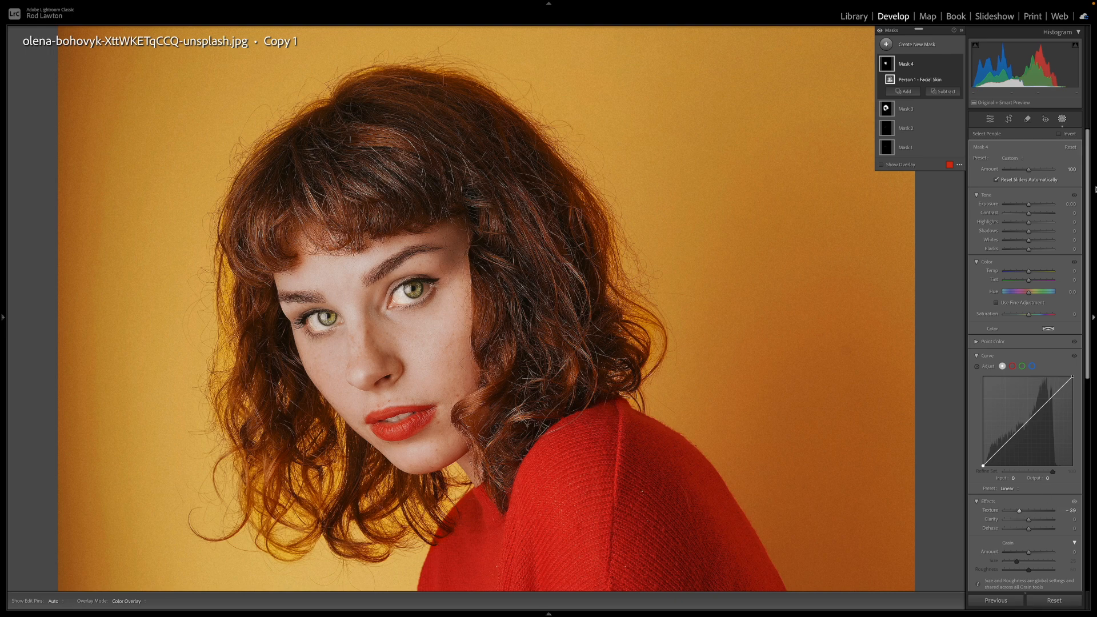
Add a new mask covering only the Eyebrows of Person 1.
{"action": "left_click", "coordinate": [885, 44]}
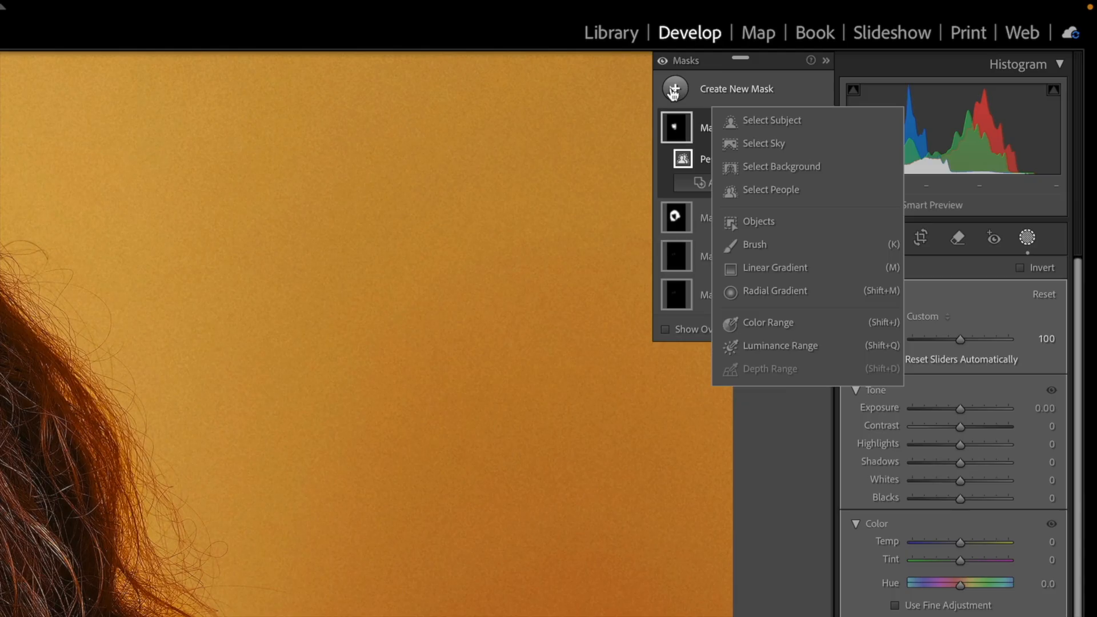
{"action": "left_click", "coordinate": [948, 94]}
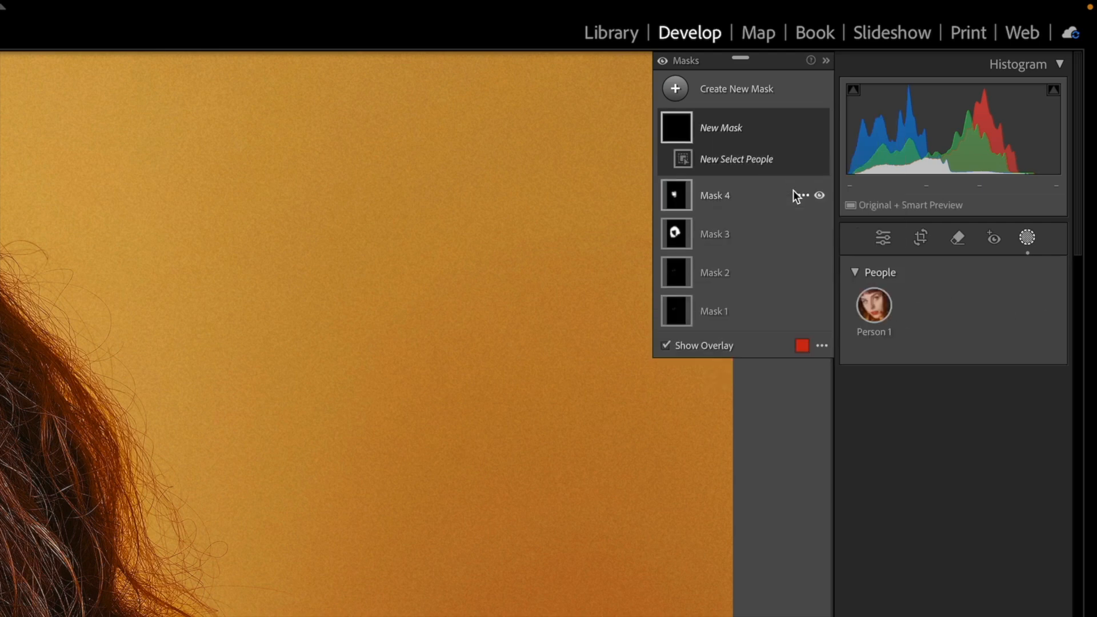
{"action": "left_click", "coordinate": [883, 305]}
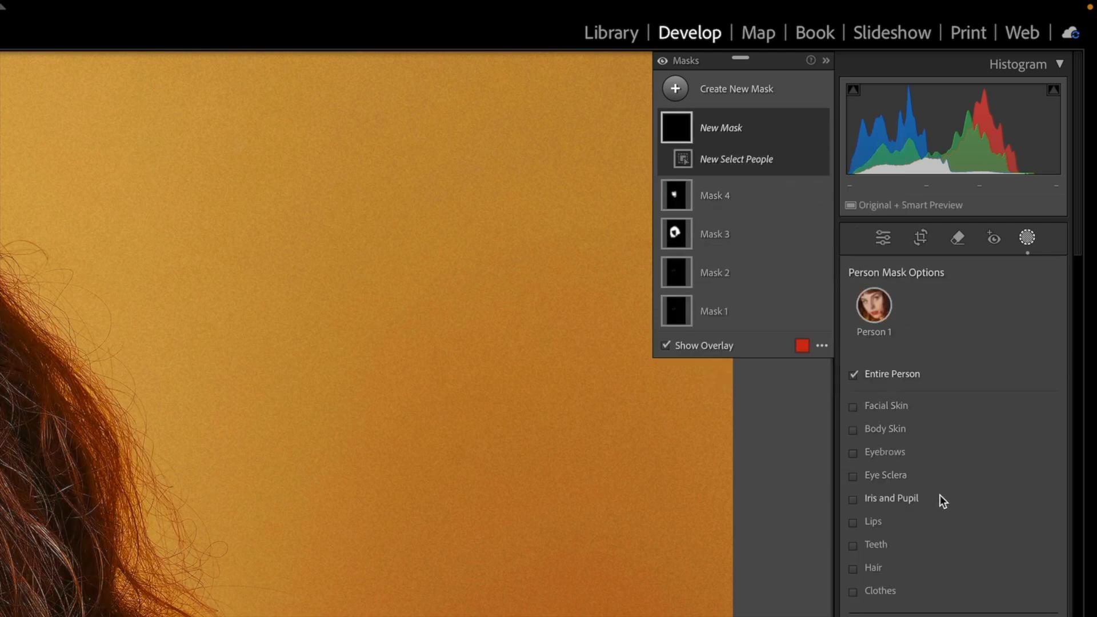
{"action": "left_click", "coordinate": [853, 454]}
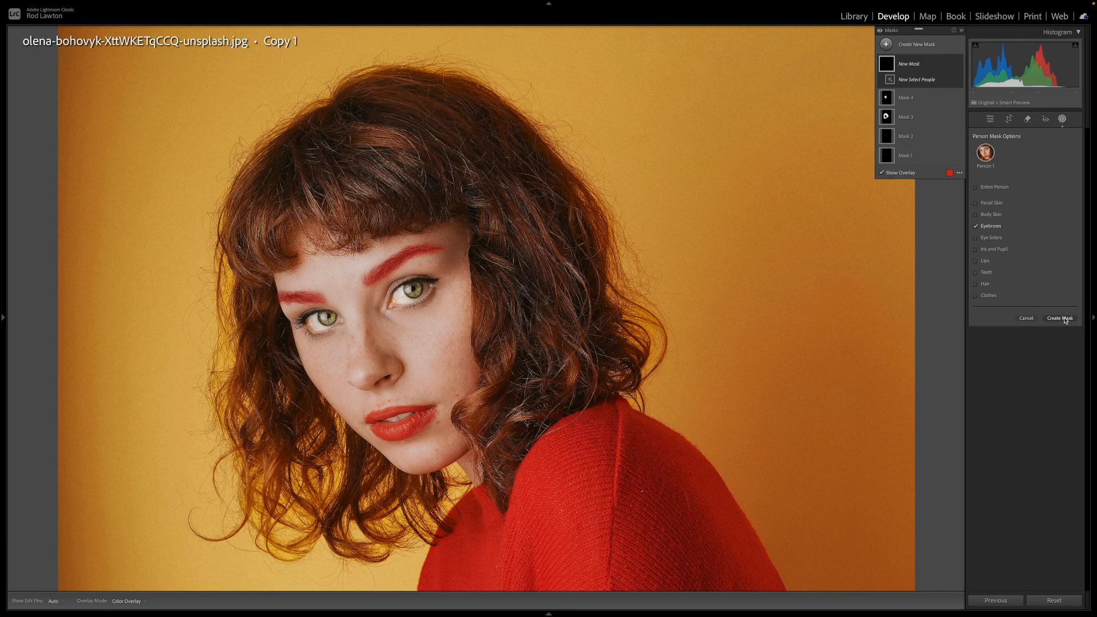
{"action": "left_click", "coordinate": [1065, 320]}
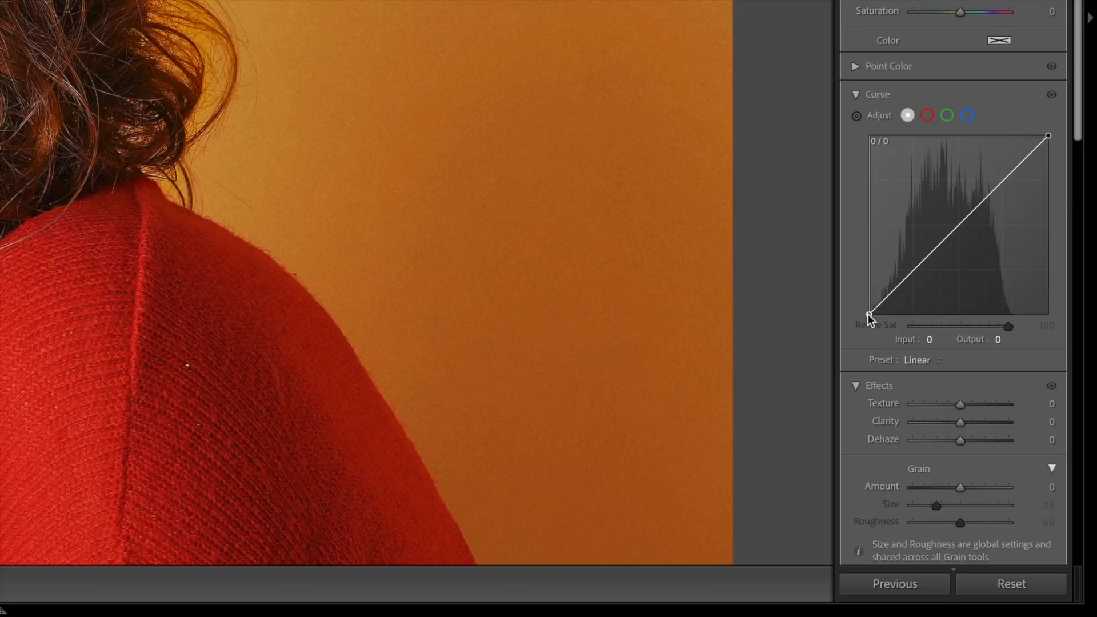
Darken the eyebrows by moving the curve's black point to Input 39, and strongly reduce their Texture.
{"action": "left_click_drag", "start_coordinate": [983, 465], "coordinate": [984, 467]}
{"action": "left_click_drag", "start_coordinate": [871, 320], "coordinate": [895, 326]}
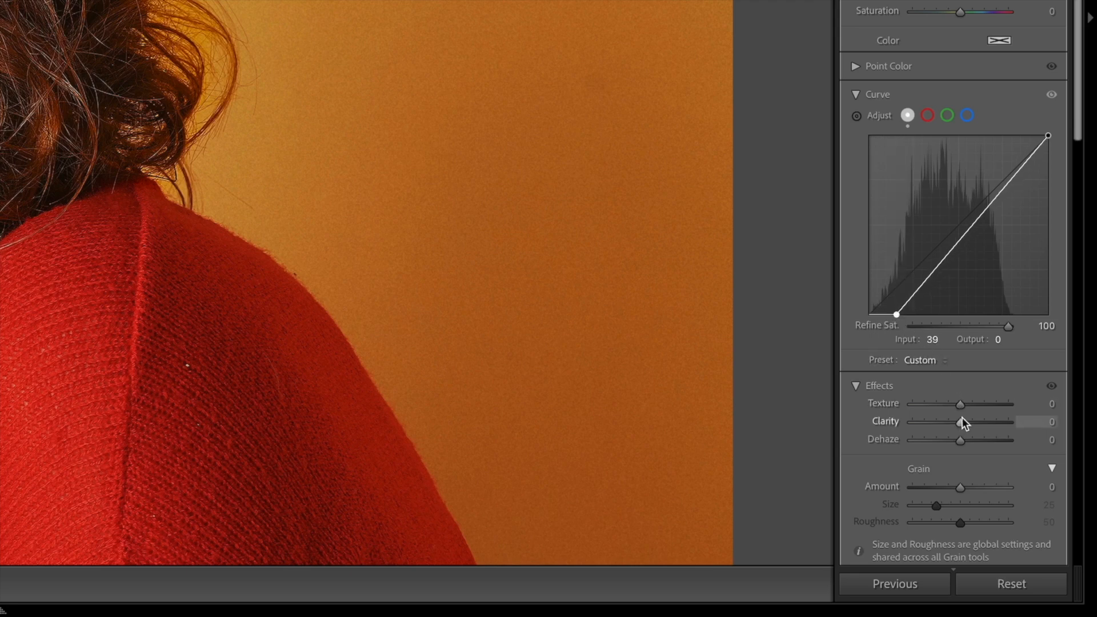
{"action": "left_click_drag", "start_coordinate": [958, 407], "coordinate": [914, 407]}
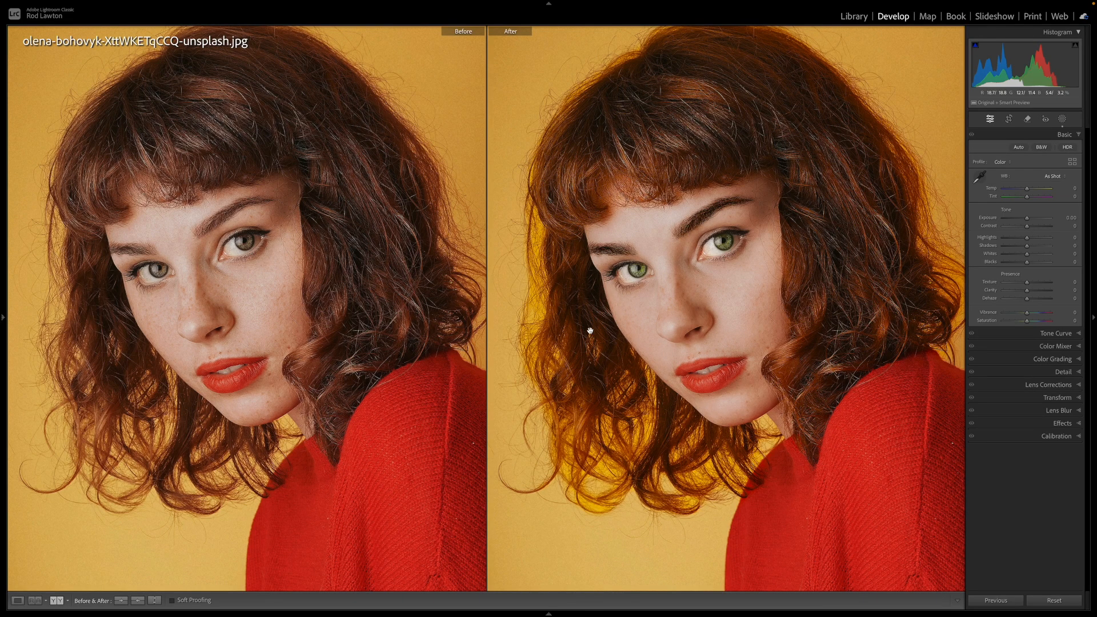
Examine the portrait's face and hair in the side-by-side before and after comparison.
{"action": "left_click_drag", "start_coordinate": [319, 325], "coordinate": [326, 371]}
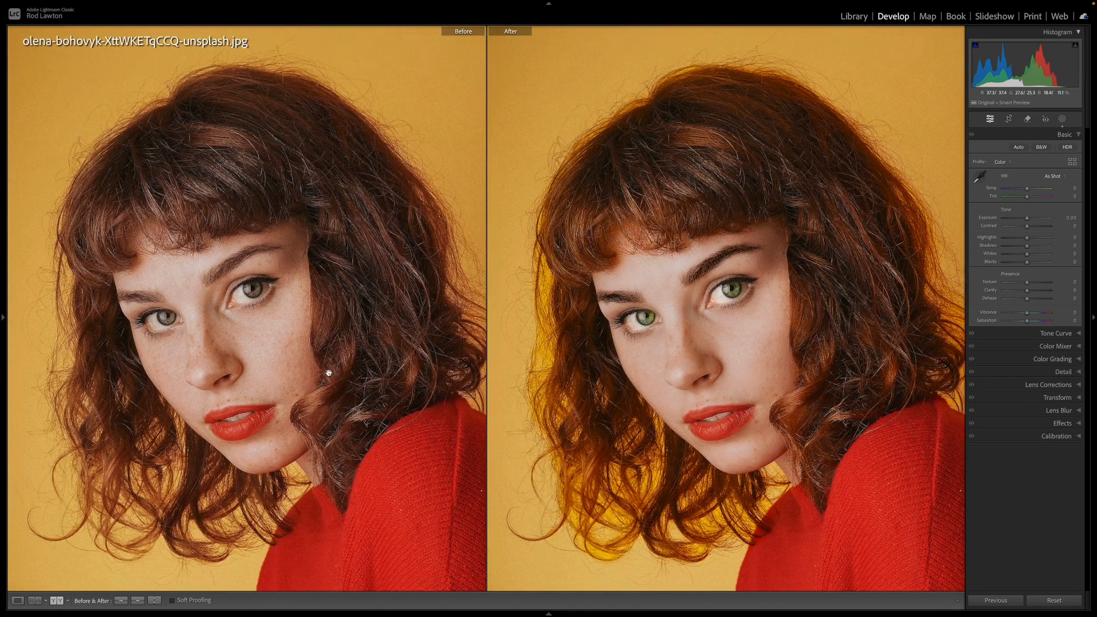
{"action": "left_click", "coordinate": [326, 372]}
{"action": "left_click", "coordinate": [202, 304]}
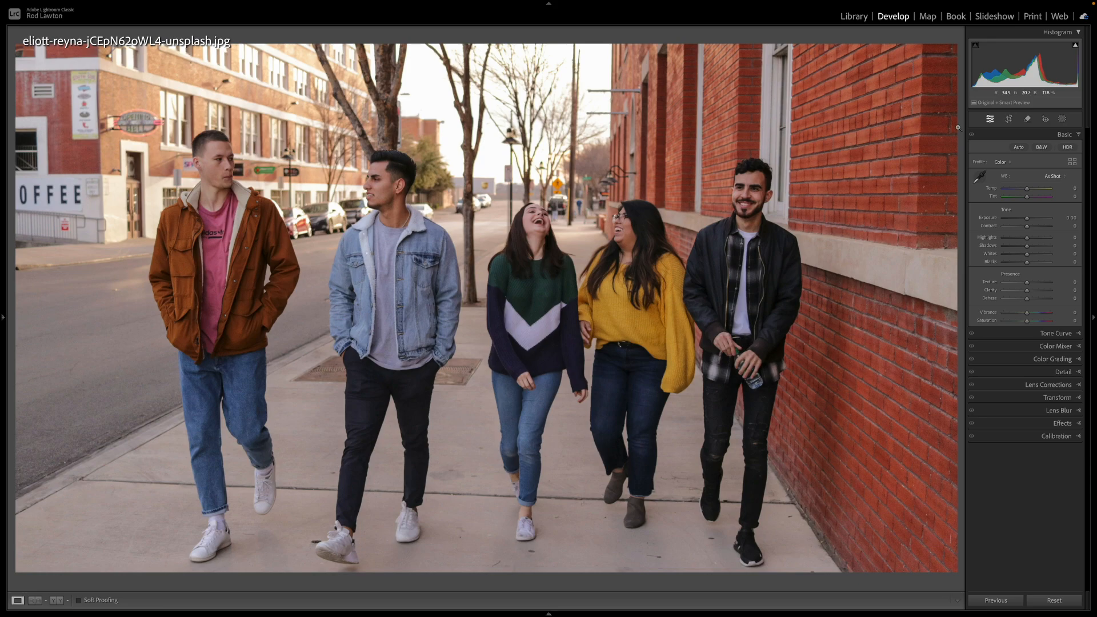
Create a Facial Skin mask for all people in the group photo and raise its Exposure to 0.61.
{"action": "left_click", "coordinate": [1062, 119]}
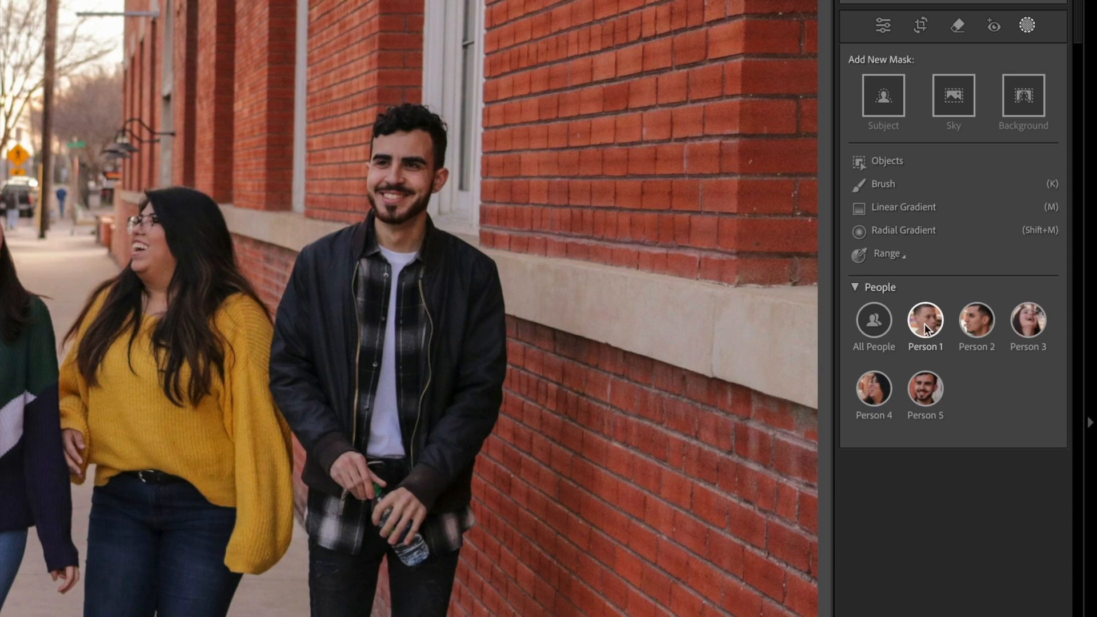
{"action": "left_click", "coordinate": [874, 323]}
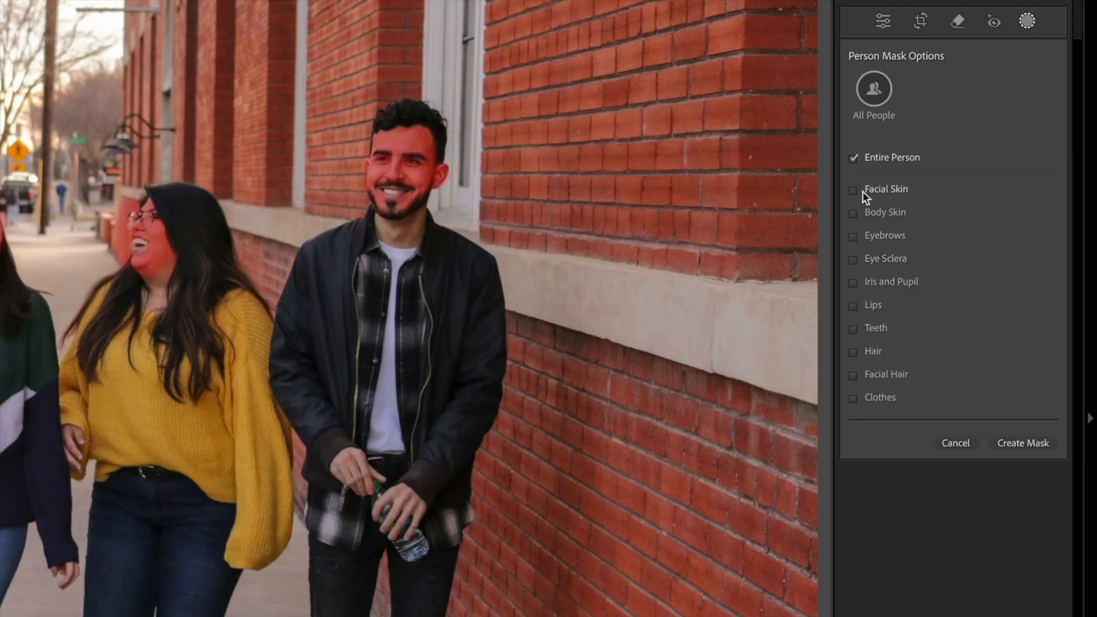
{"action": "left_click", "coordinate": [854, 190]}
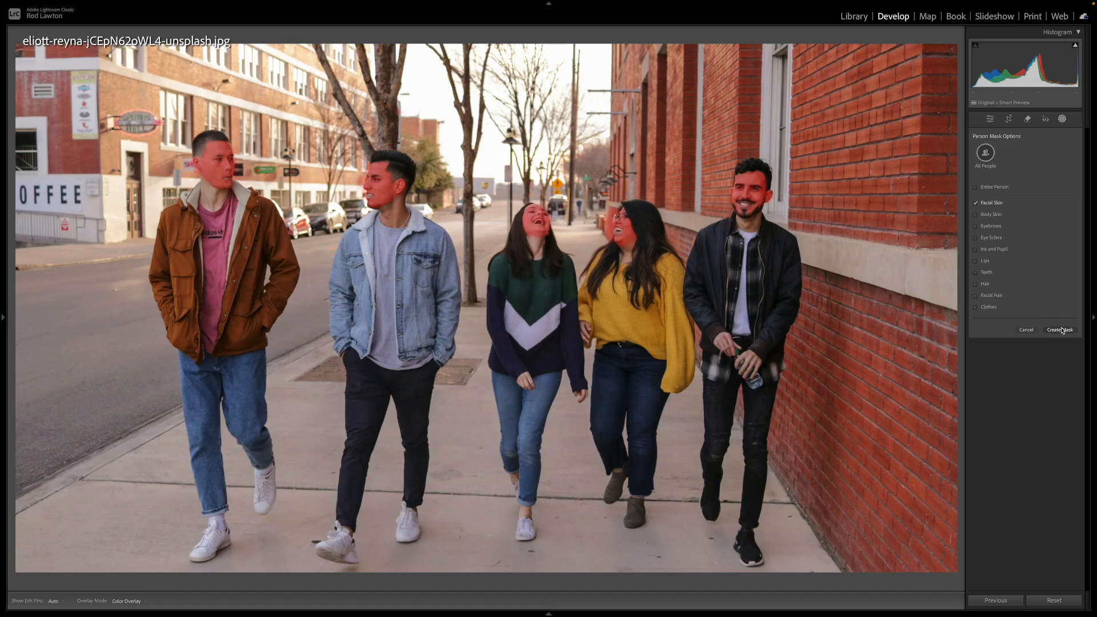
{"action": "left_click", "coordinate": [1060, 329]}
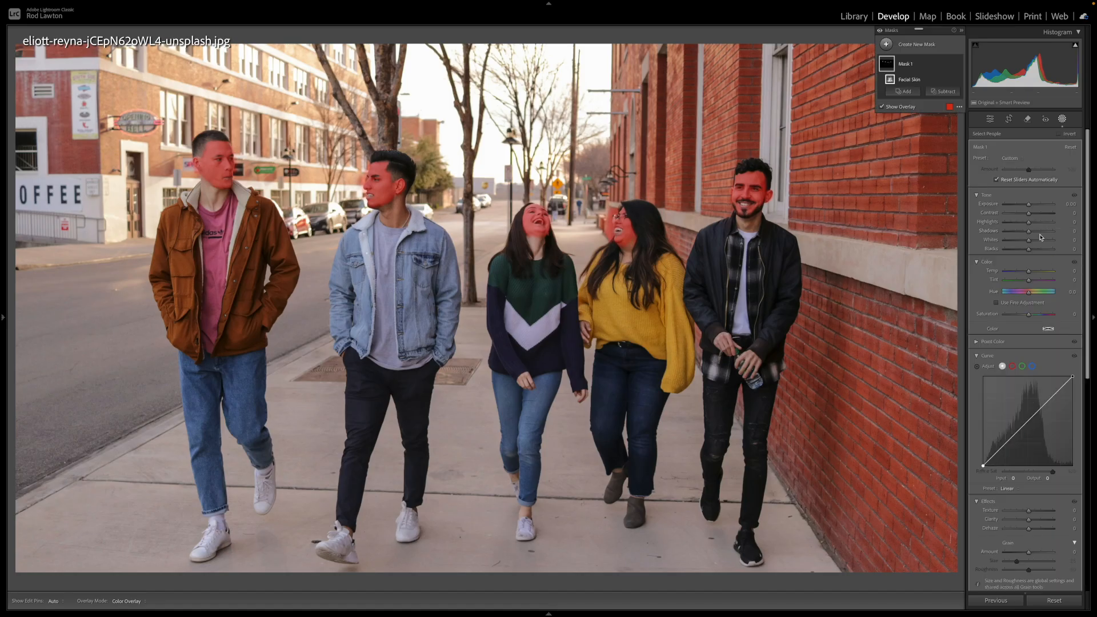
{"action": "left_click_drag", "start_coordinate": [1029, 206], "coordinate": [1033, 207]}
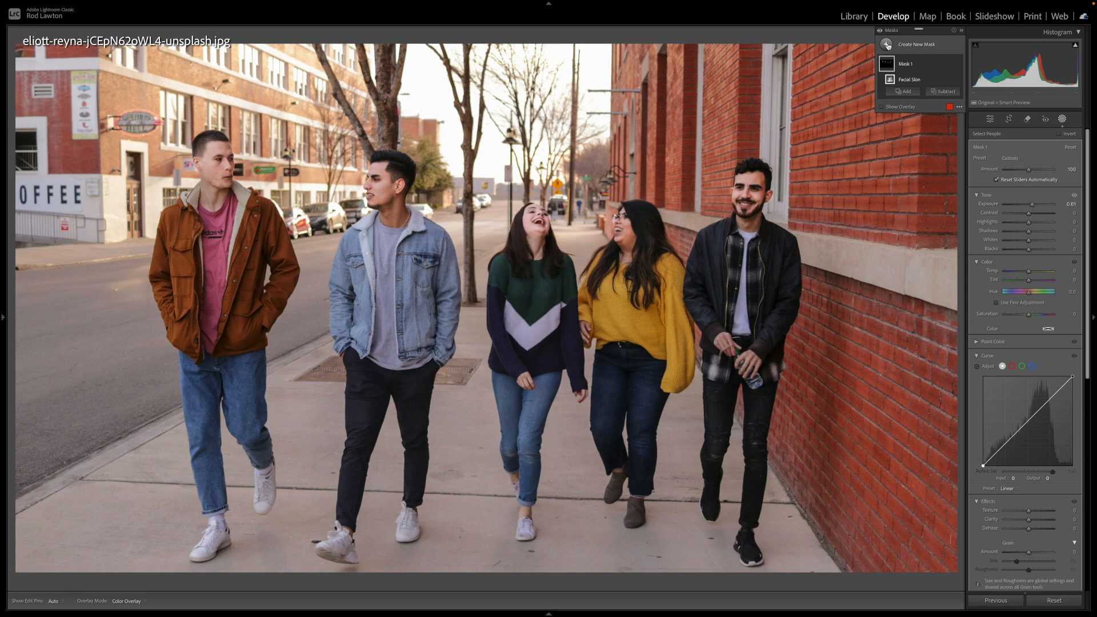
Add a Clothes mask for all people and brighten it by raising the curve's upper part while adjusting a shadow point.
{"action": "left_click", "coordinate": [886, 44]}
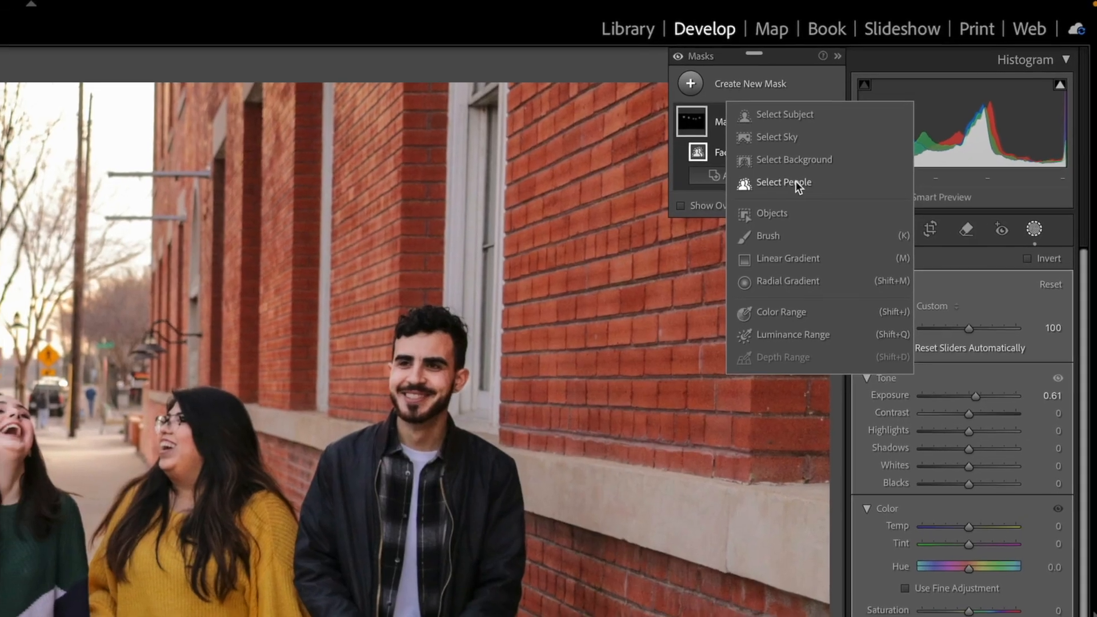
{"action": "left_click", "coordinate": [937, 95]}
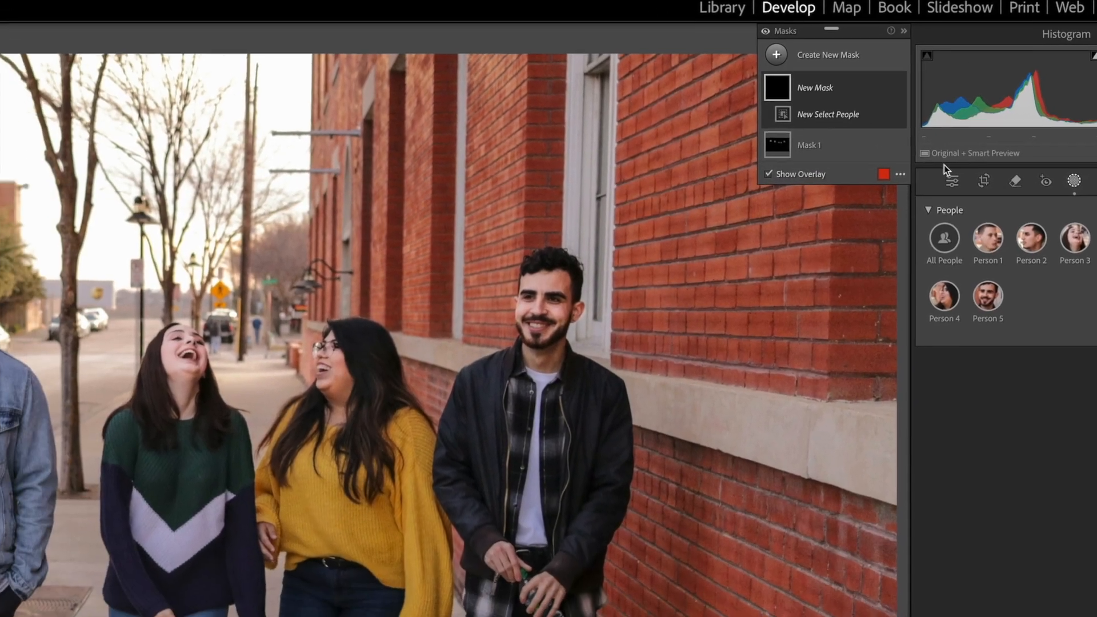
{"action": "left_click", "coordinate": [901, 283]}
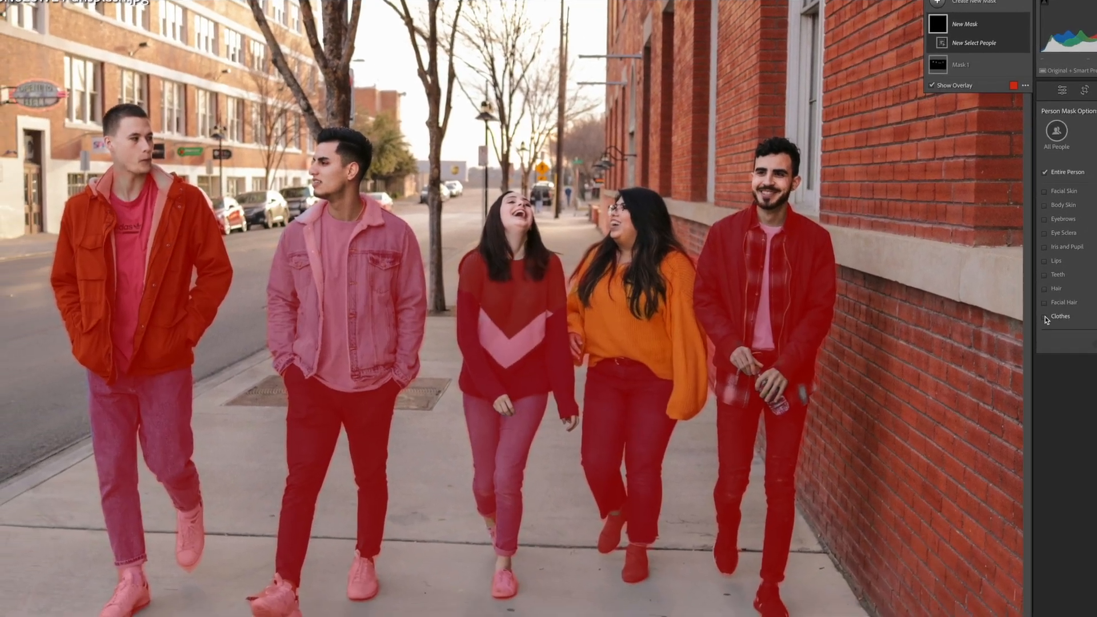
{"action": "left_click", "coordinate": [1024, 349]}
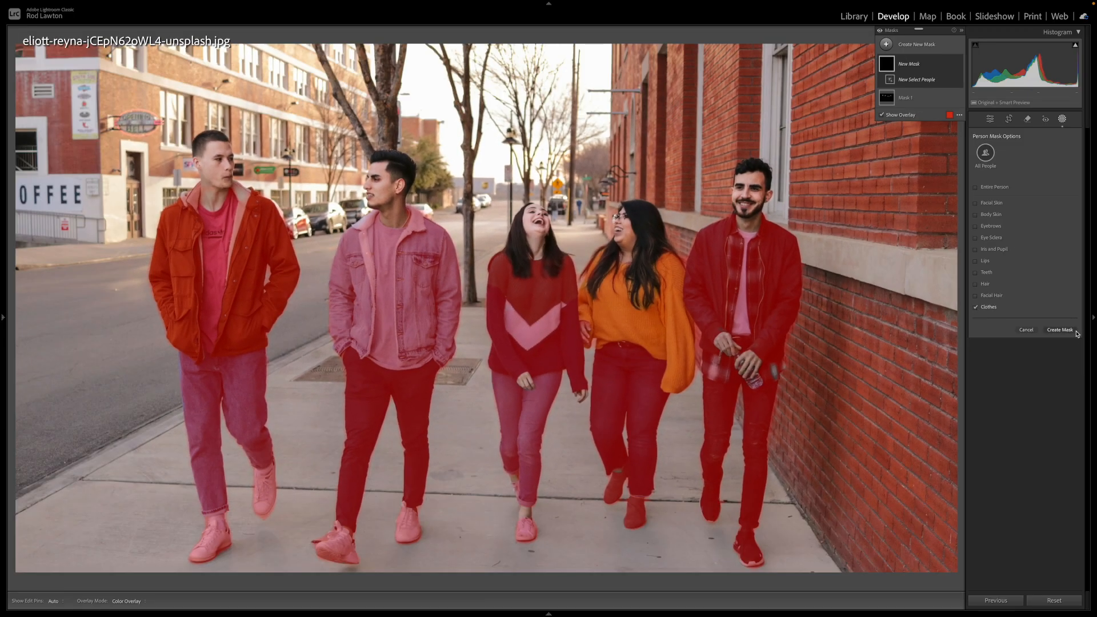
{"action": "left_click", "coordinate": [1071, 331]}
{"action": "left_click_drag", "start_coordinate": [1045, 403], "coordinate": [1039, 395]}
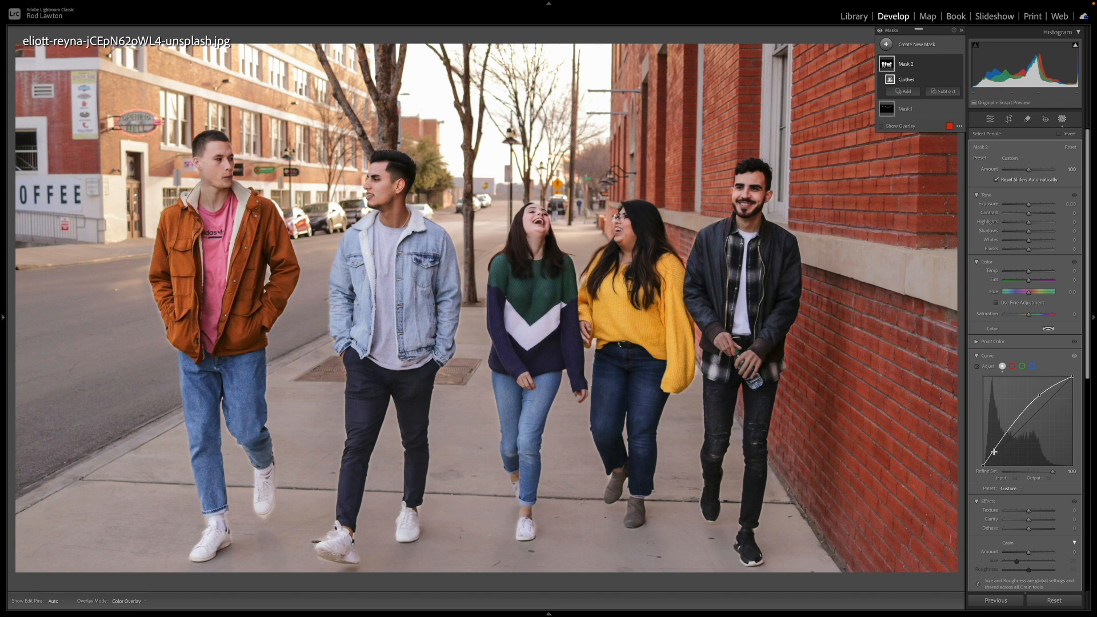
{"action": "left_click_drag", "start_coordinate": [994, 452], "coordinate": [993, 452]}
Leave masking and compare the group photo before and after side by side.
{"action": "left_click", "coordinate": [991, 120]}
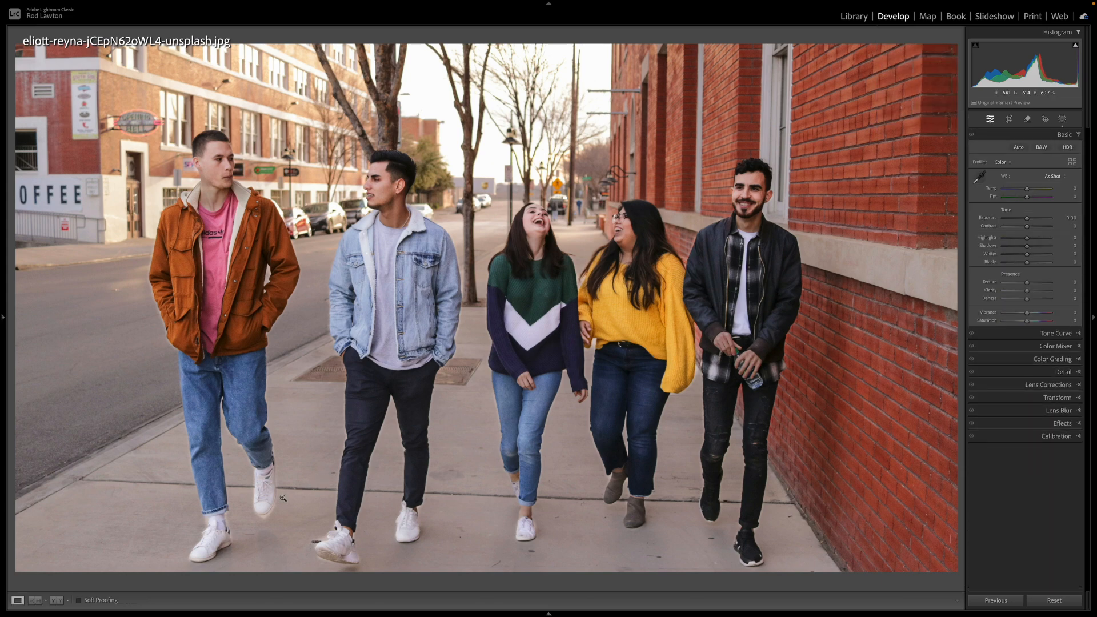
{"action": "left_click", "coordinate": [57, 600]}
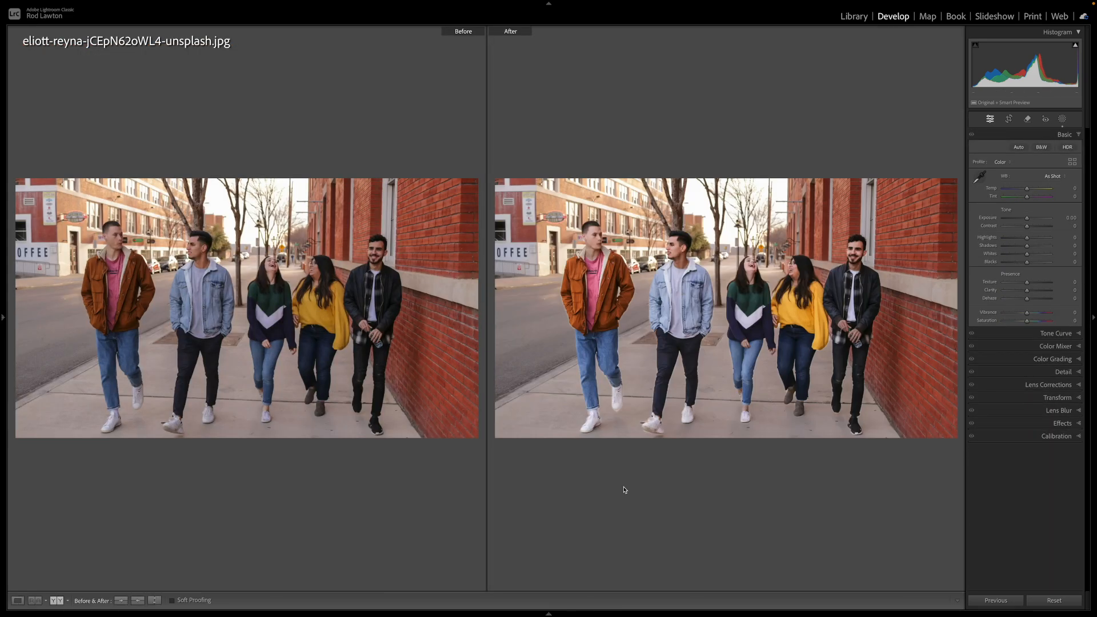